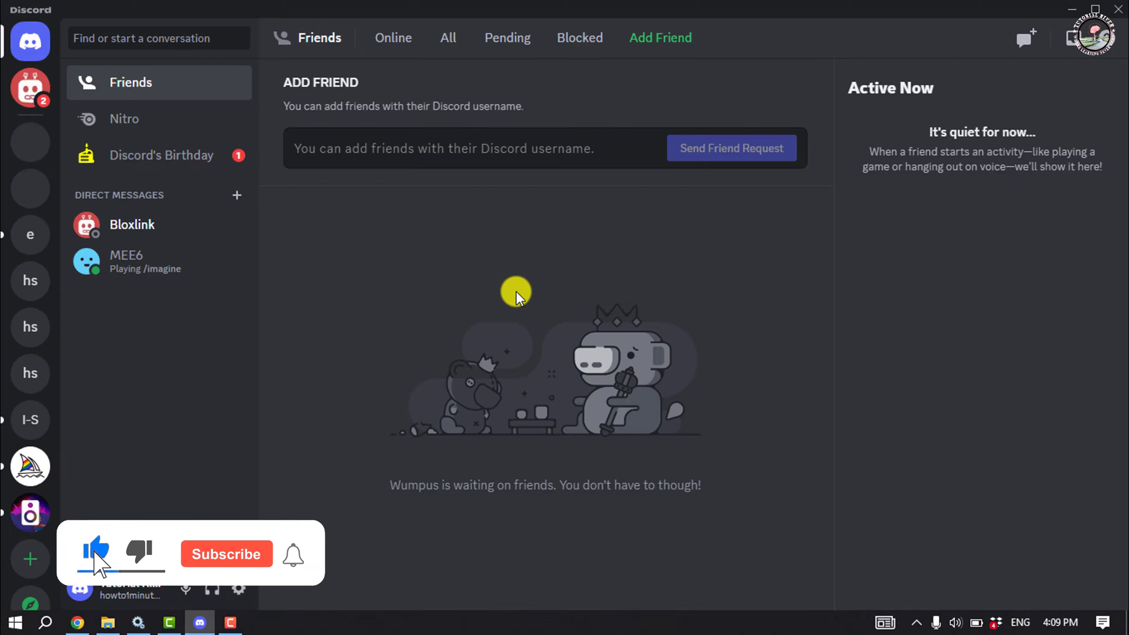
# - Search the BetterDiscord plugin catalogue for 'showhiddenchannel', which finds only Hide Channels and ChannelDms
pyautogui.click(78, 623)
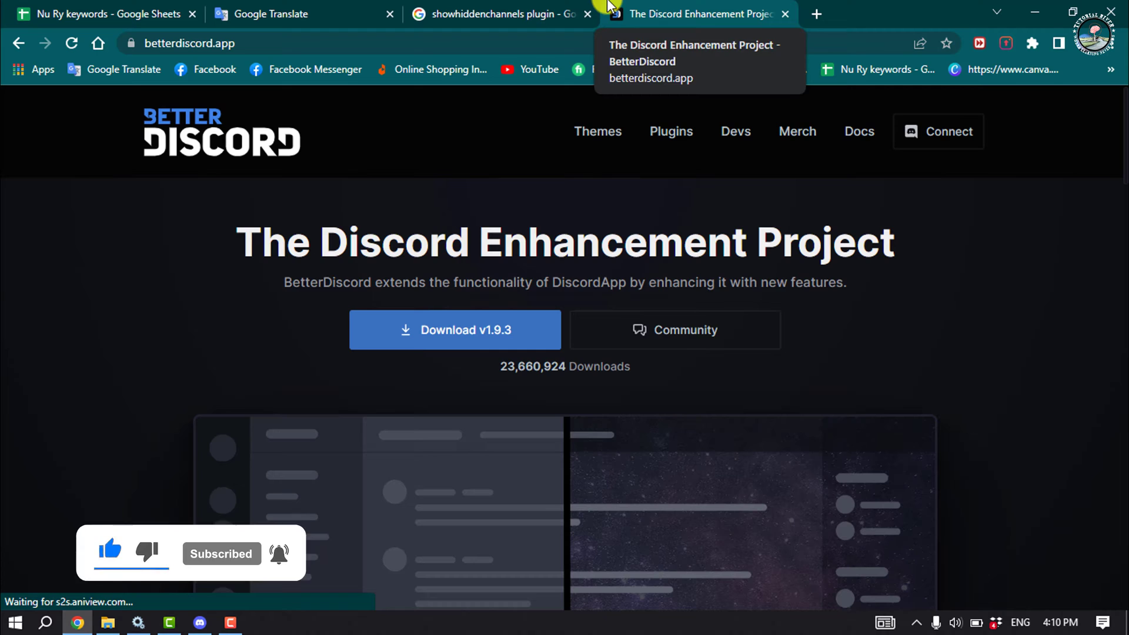
pyautogui.click(671, 133)
pyautogui.click(788, 256)
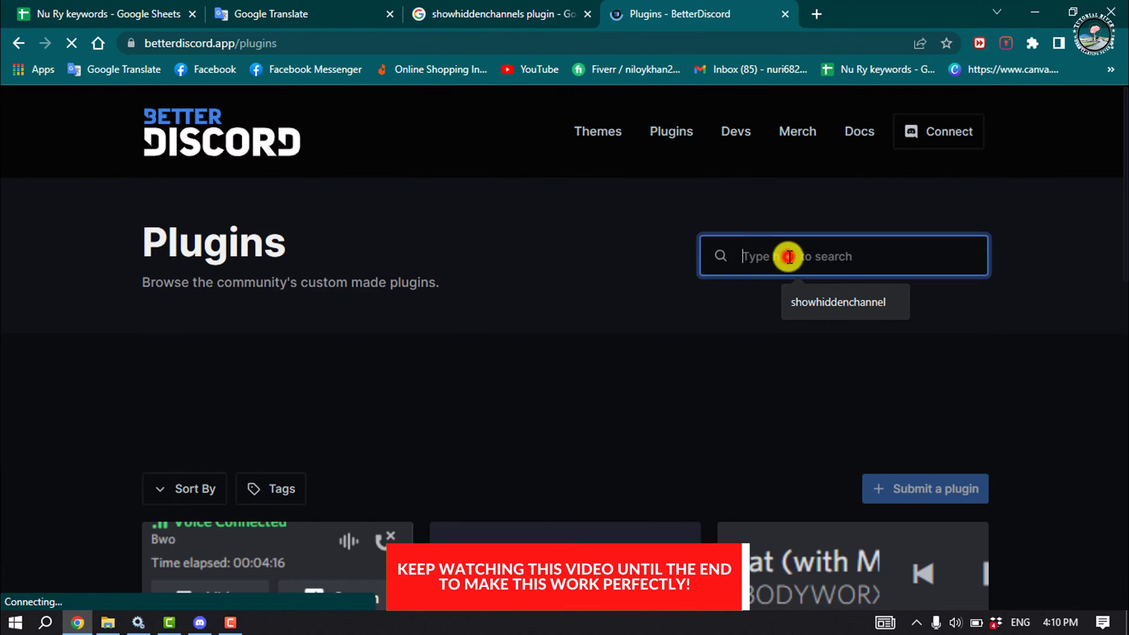
pyautogui.click(862, 301)
pyautogui.scroll(-3, 890, 276)
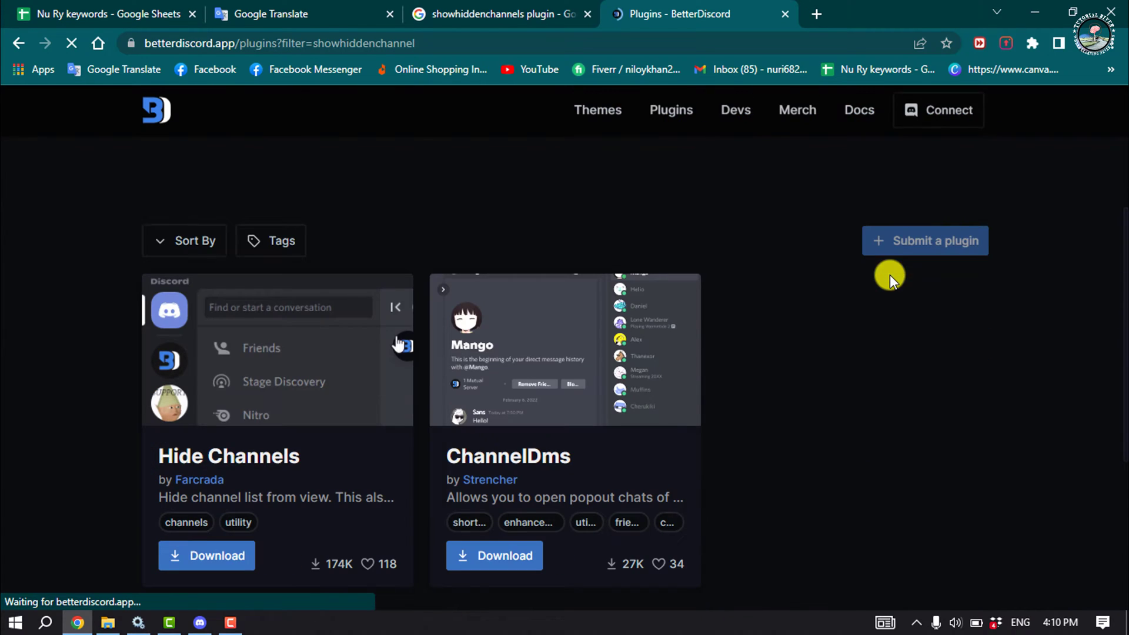
pyautogui.scroll(-2, 414, 479)
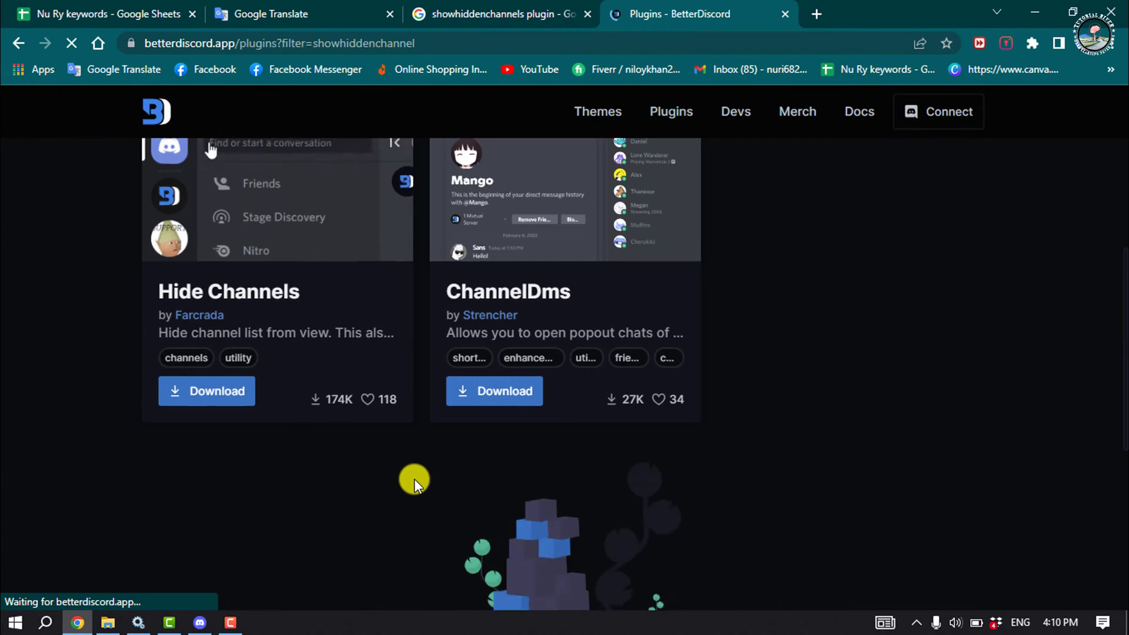
pyautogui.scroll(2, 414, 479)
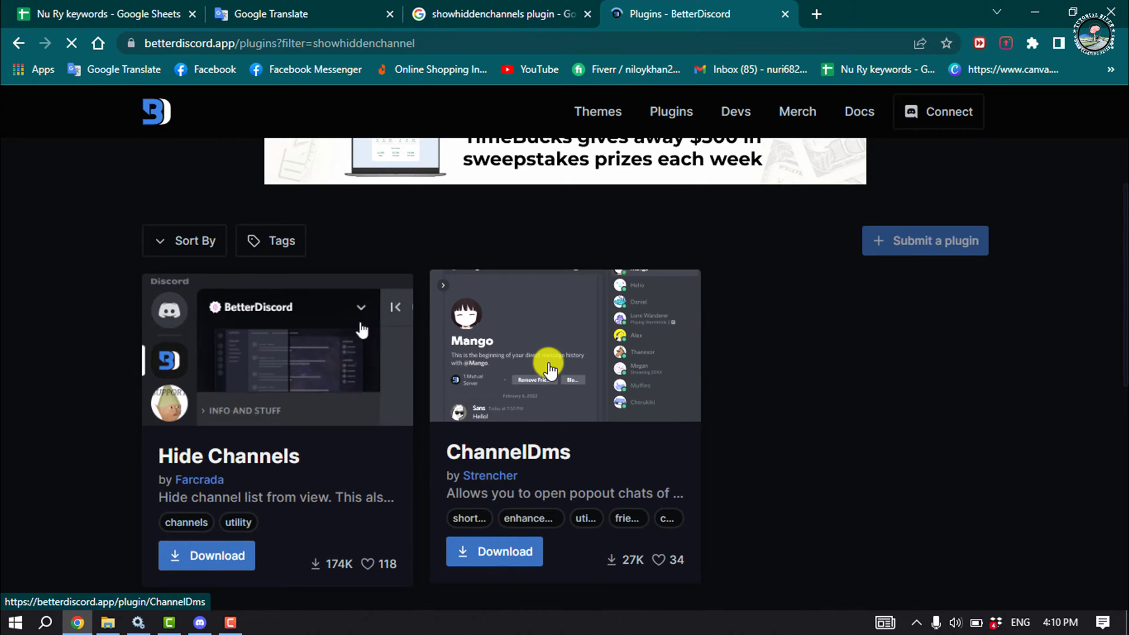
pyautogui.scroll(2, 550, 368)
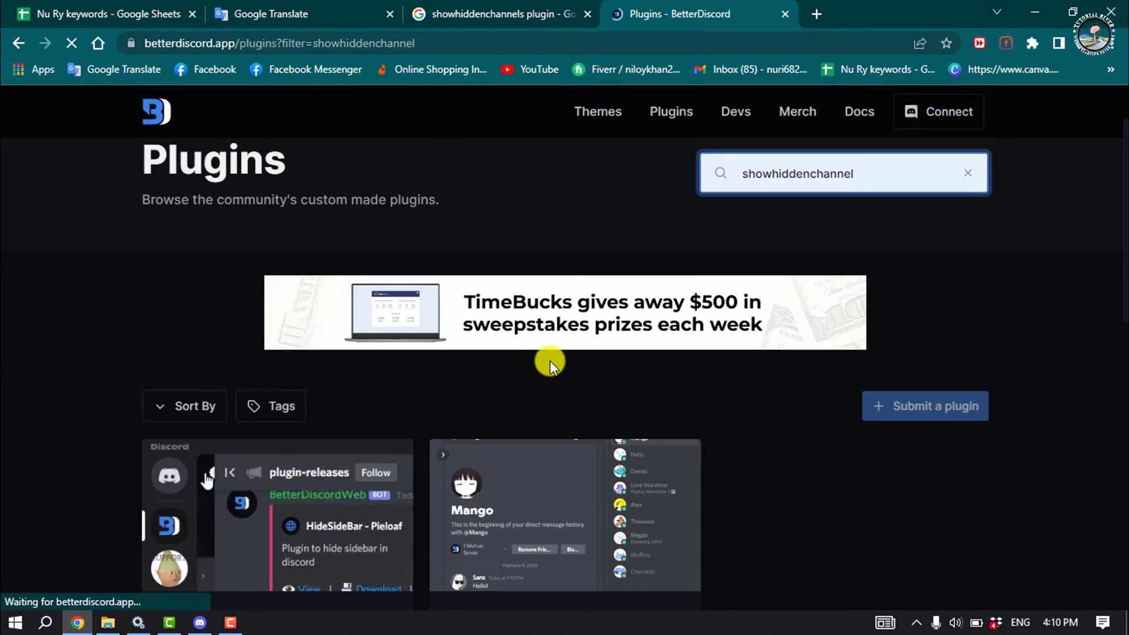
pyautogui.scroll(-3, 550, 361)
pyautogui.scroll(-1, 838, 328)
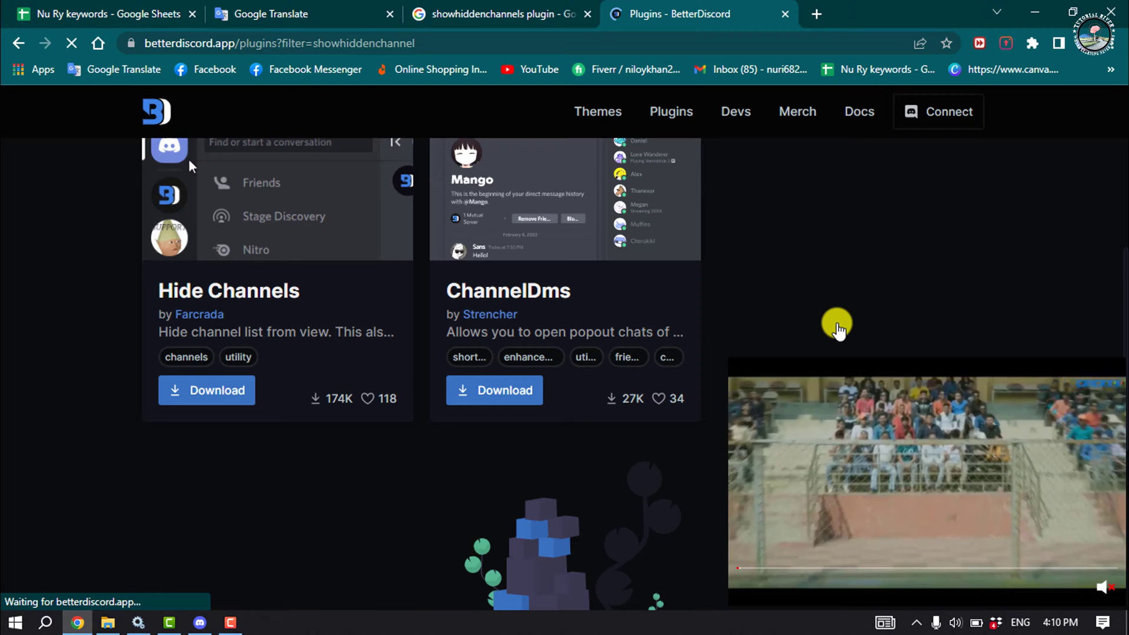
pyautogui.scroll(1, 829, 331)
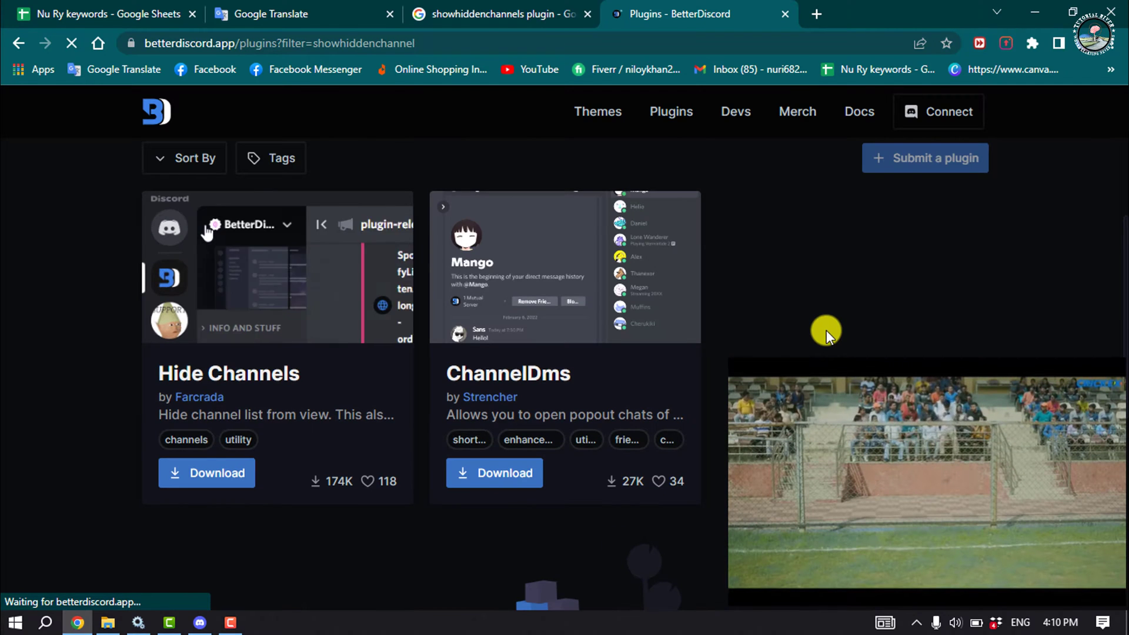
pyautogui.scroll(2, 826, 330)
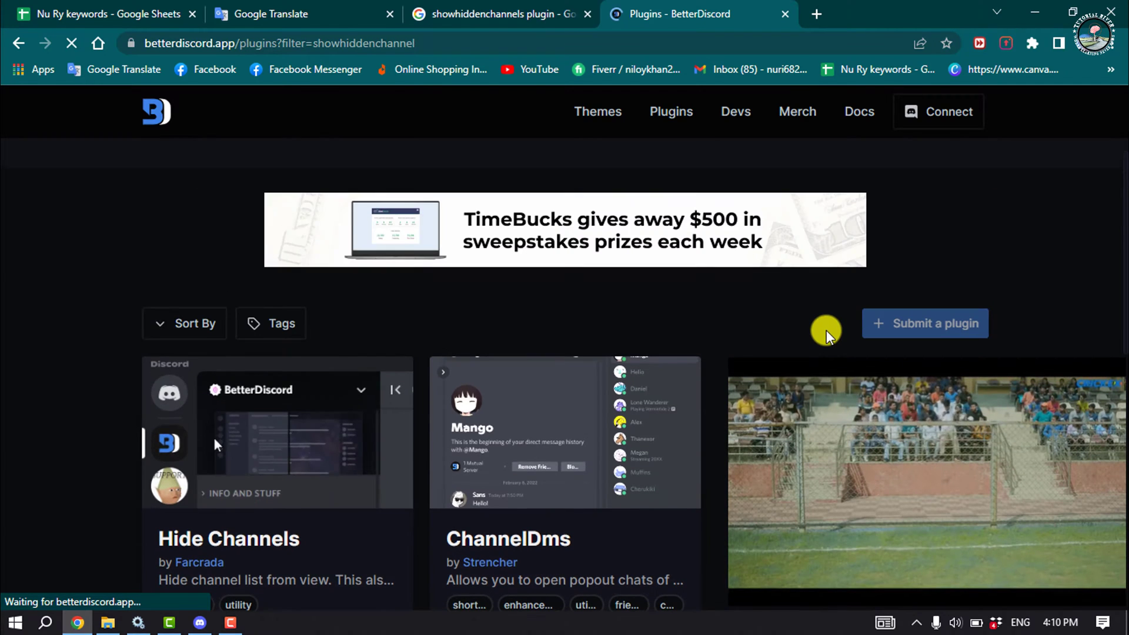
# - Open the JustOptimize return-ShowHiddenChannels repository, then its raw plugin file in a new tab
pyautogui.click(788, 14)
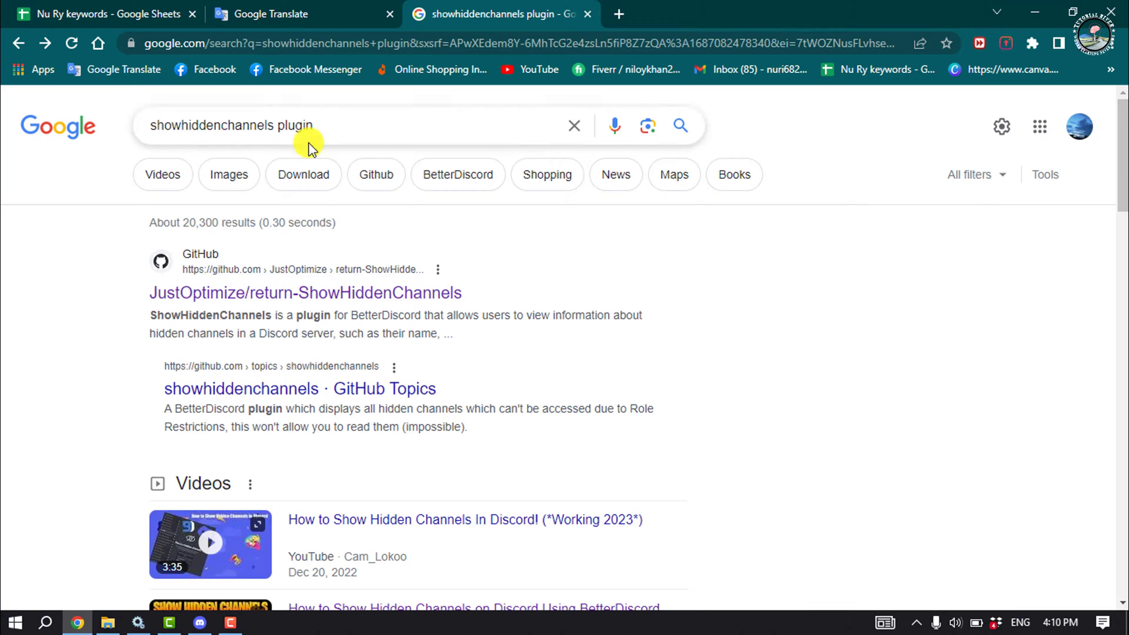
pyautogui.moveTo(326, 126); pyautogui.dragTo(119, 129)
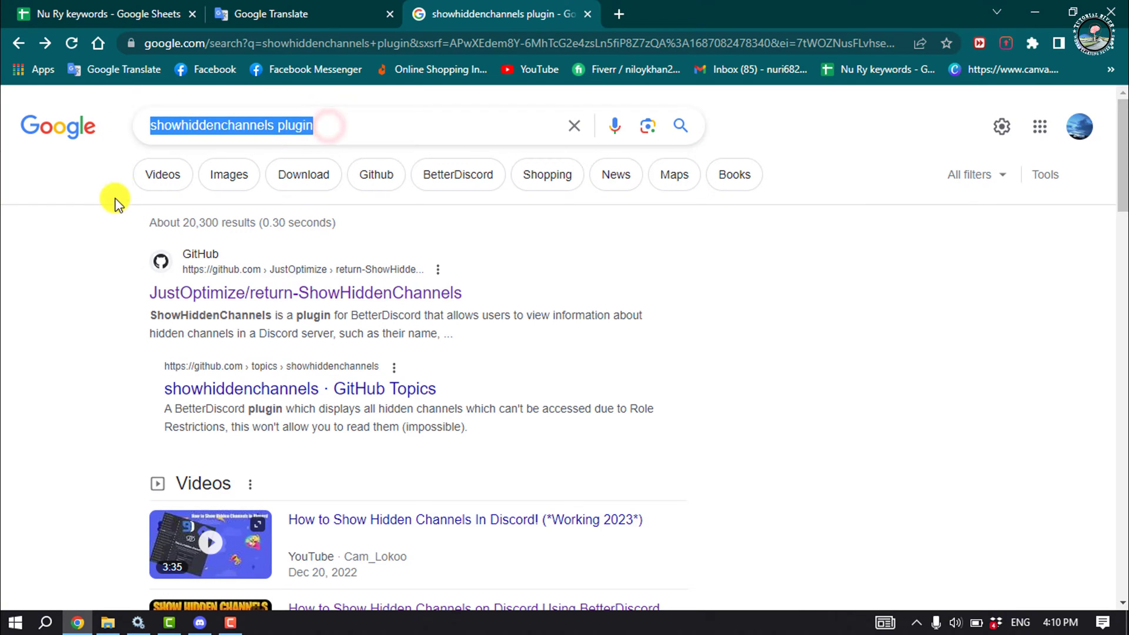
pyautogui.click(59, 214)
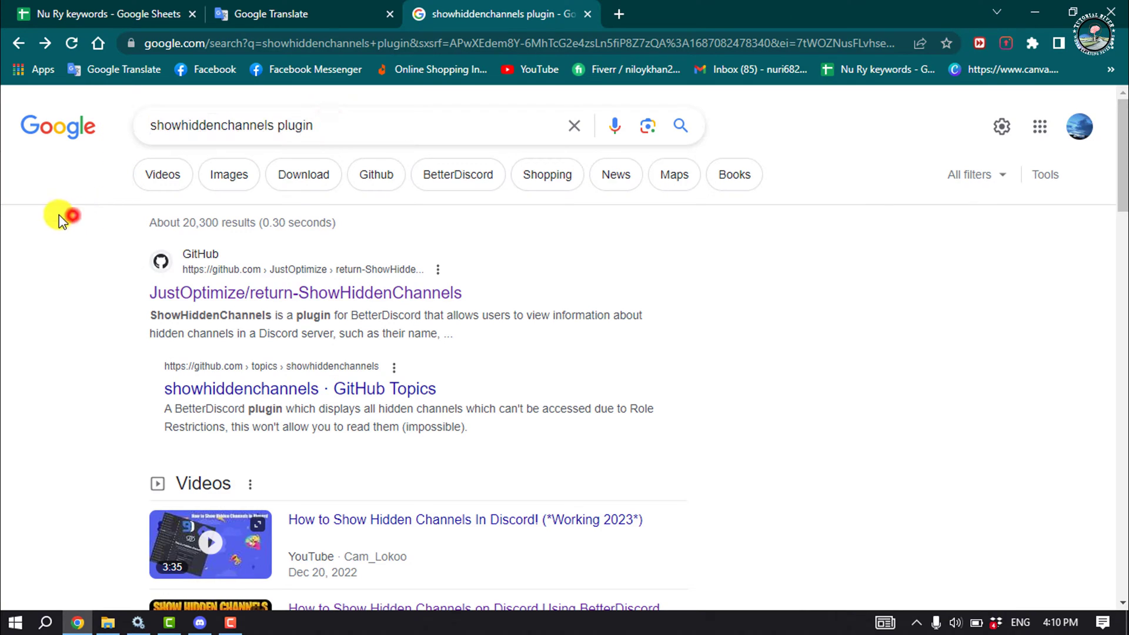
pyautogui.click(188, 299)
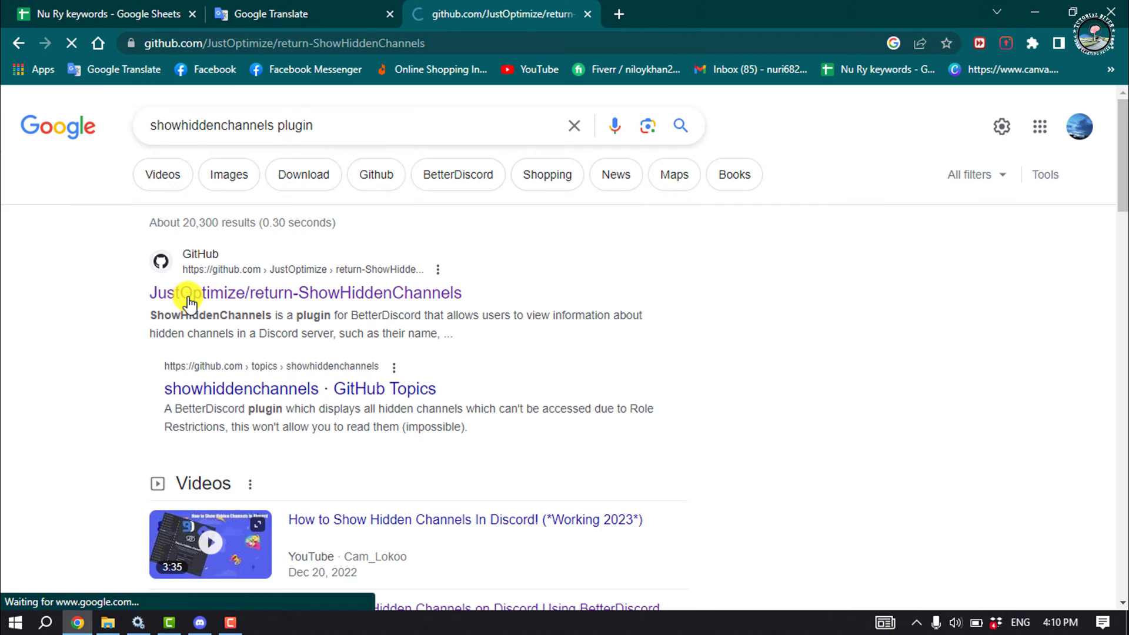
pyautogui.scroll(-1, 230, 354)
pyautogui.scroll(-3, 230, 353)
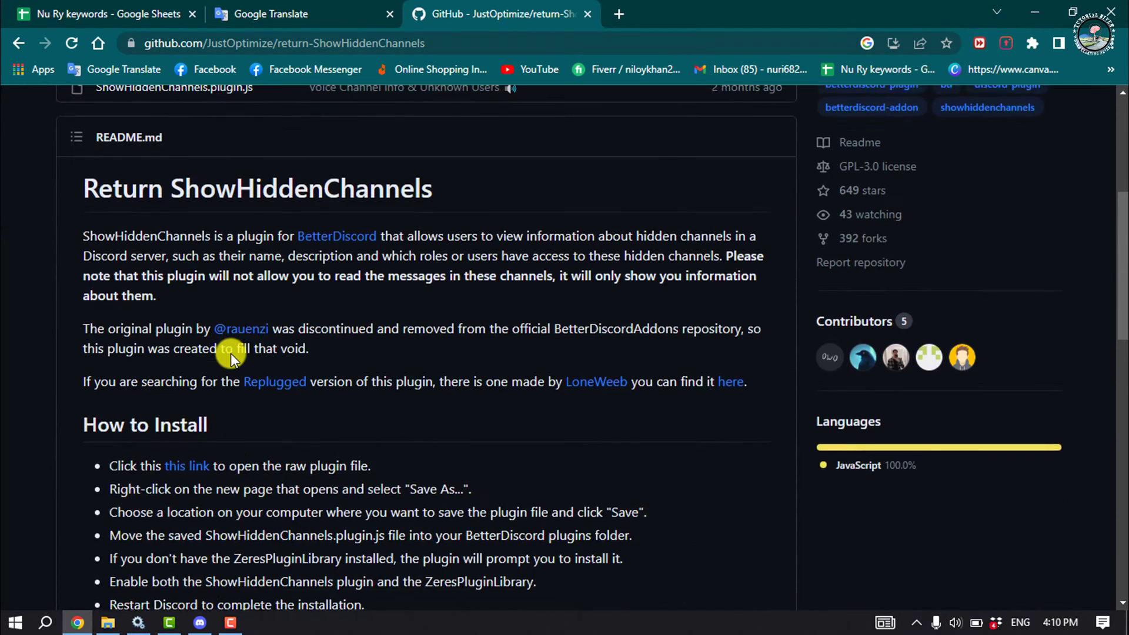
pyautogui.scroll(-2, 231, 353)
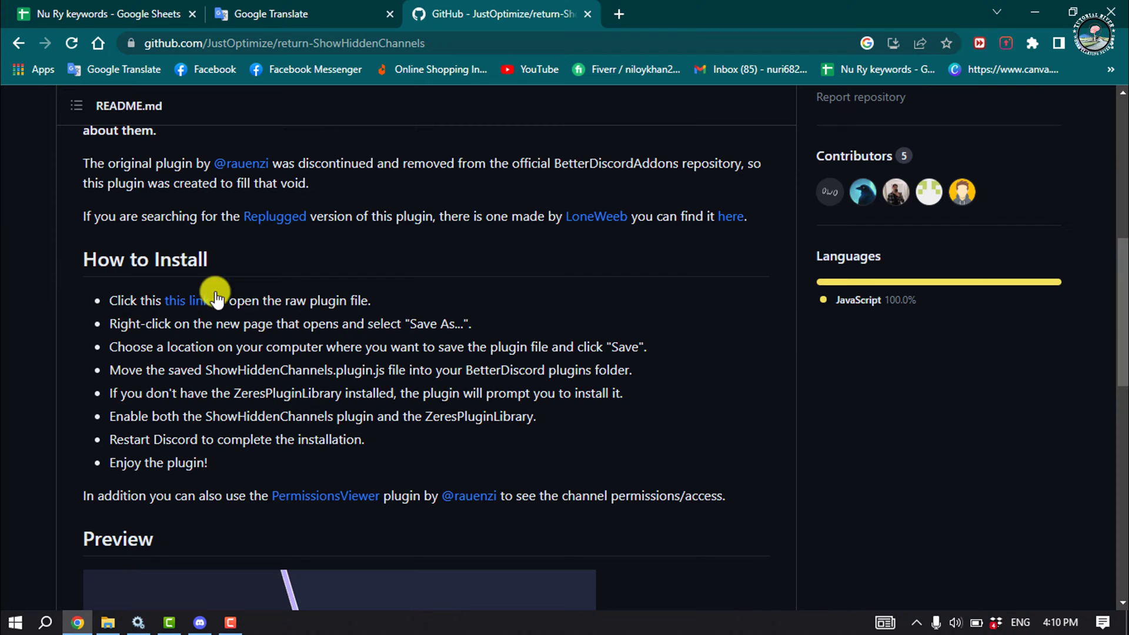
pyautogui.rightClick(201, 313)
pyautogui.click(221, 319)
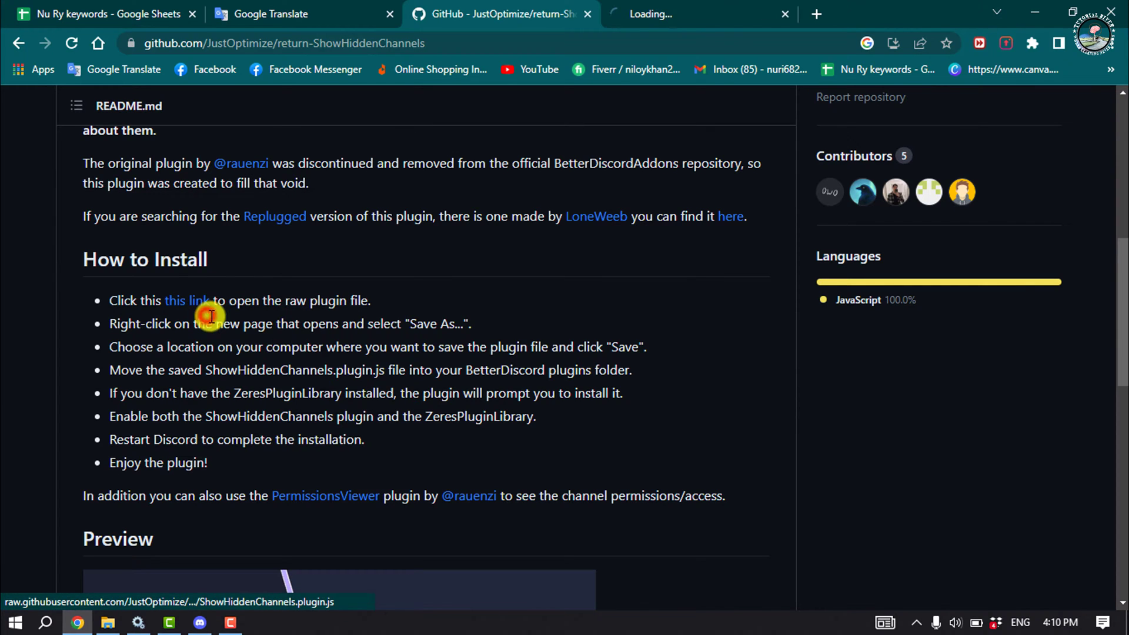
# - Copy the ShowHiddenChannels.plugin.js file name from the repository's install steps
pyautogui.click(661, 15)
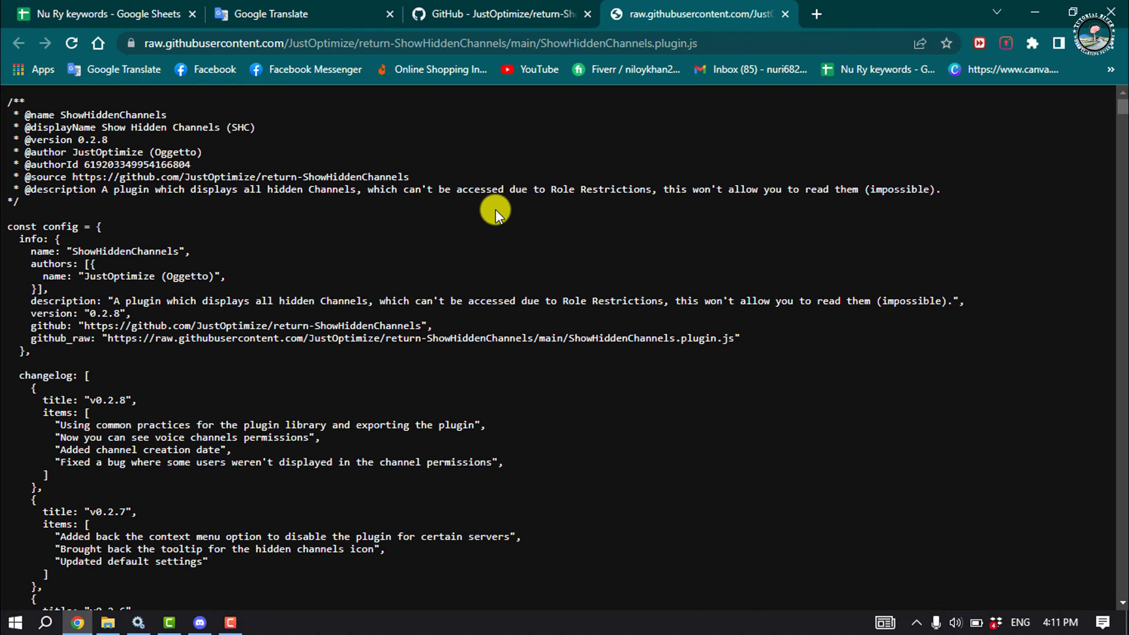
pyautogui.hotkey('ctrl', 'shift', 'Tab')
pyautogui.moveTo(204, 370); pyautogui.dragTo(373, 369)
pyautogui.rightClick(391, 374)
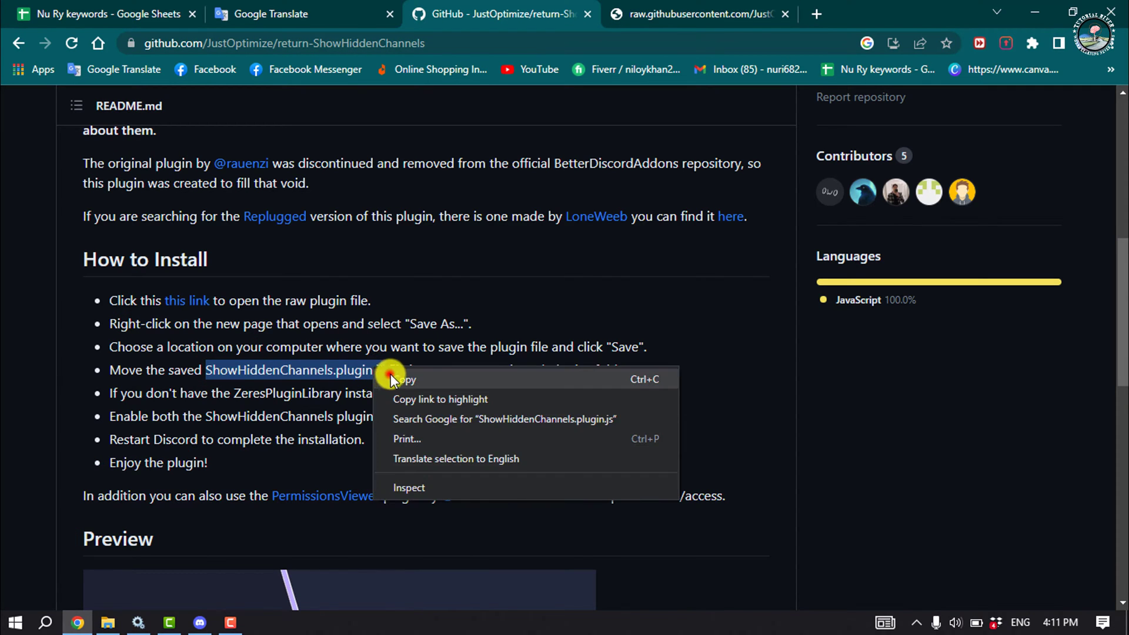
pyautogui.click(391, 373)
pyautogui.click(766, 7)
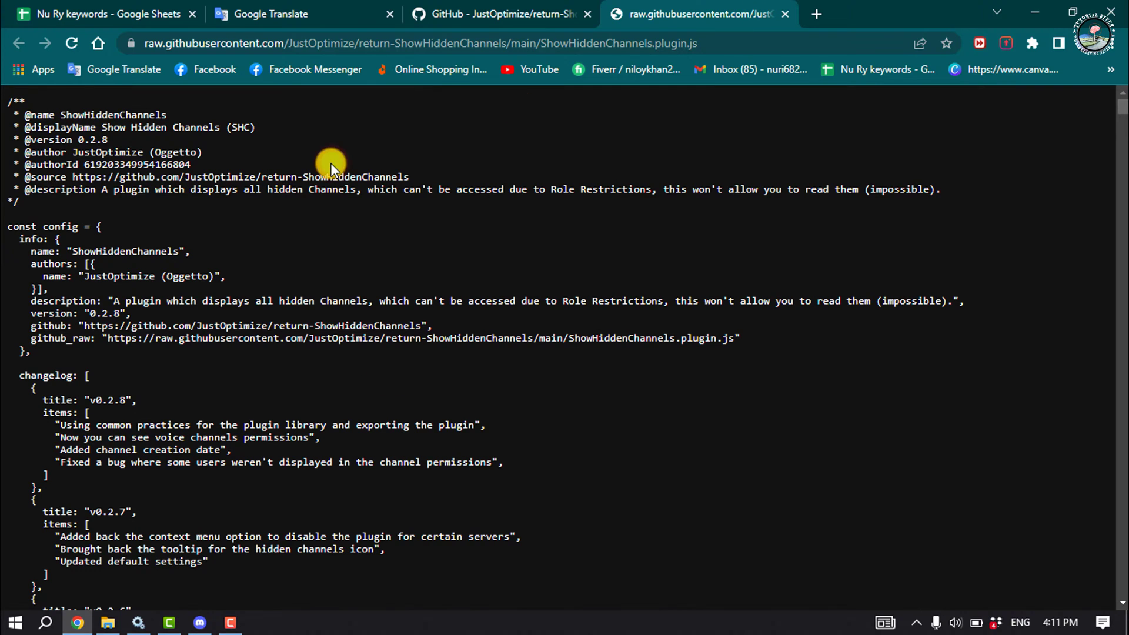
# - Save the raw ShowHiddenChannels.plugin.js to Downloads, close its tab and minimize Chrome
pyautogui.hotkey('ctrl', 's')
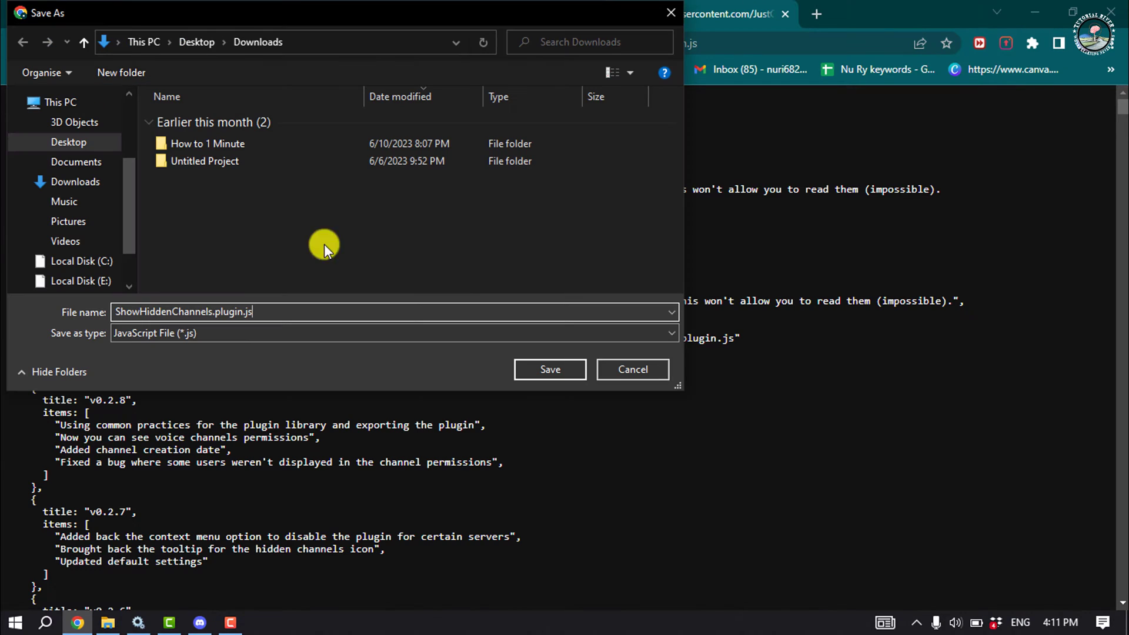
pyautogui.click(218, 304)
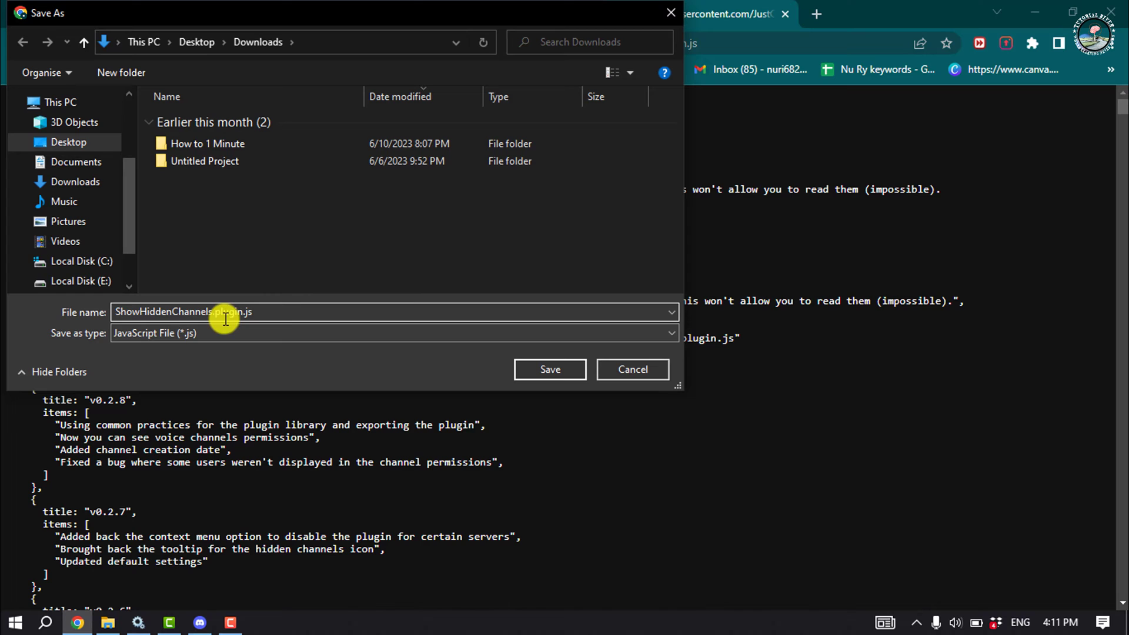
pyautogui.click(62, 183)
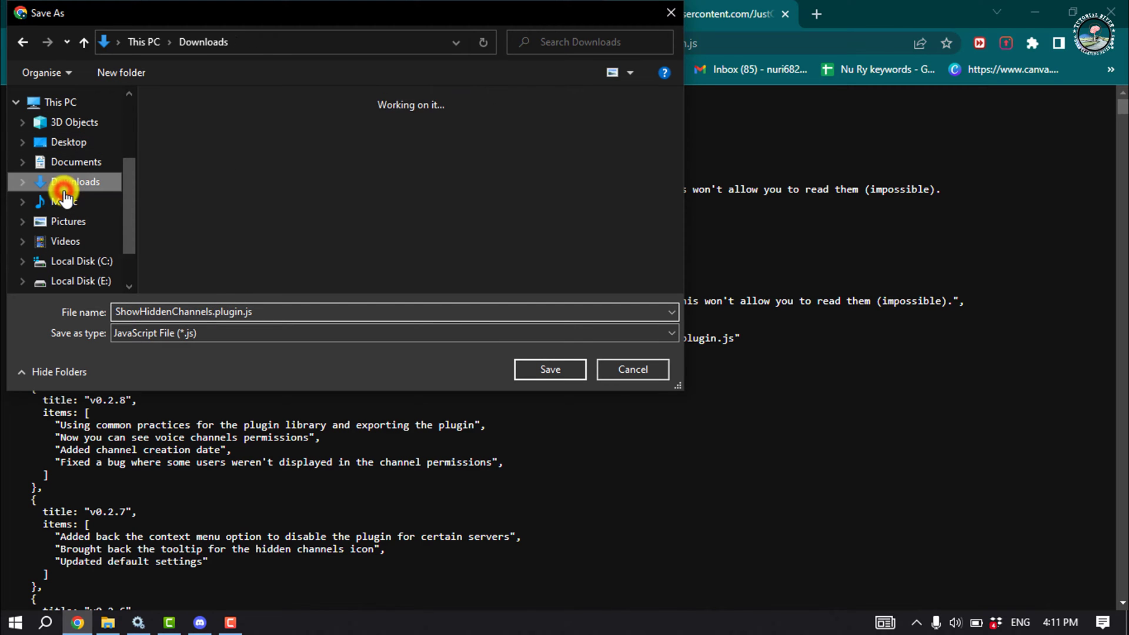
pyautogui.click(551, 371)
pyautogui.click(783, 13)
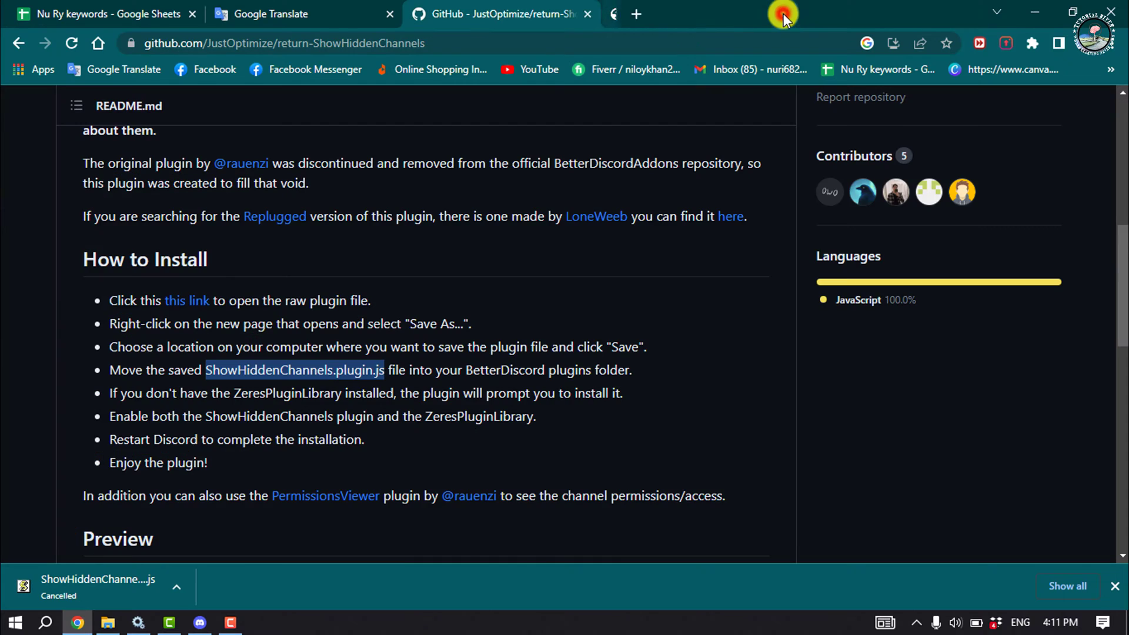
pyautogui.click(1039, 11)
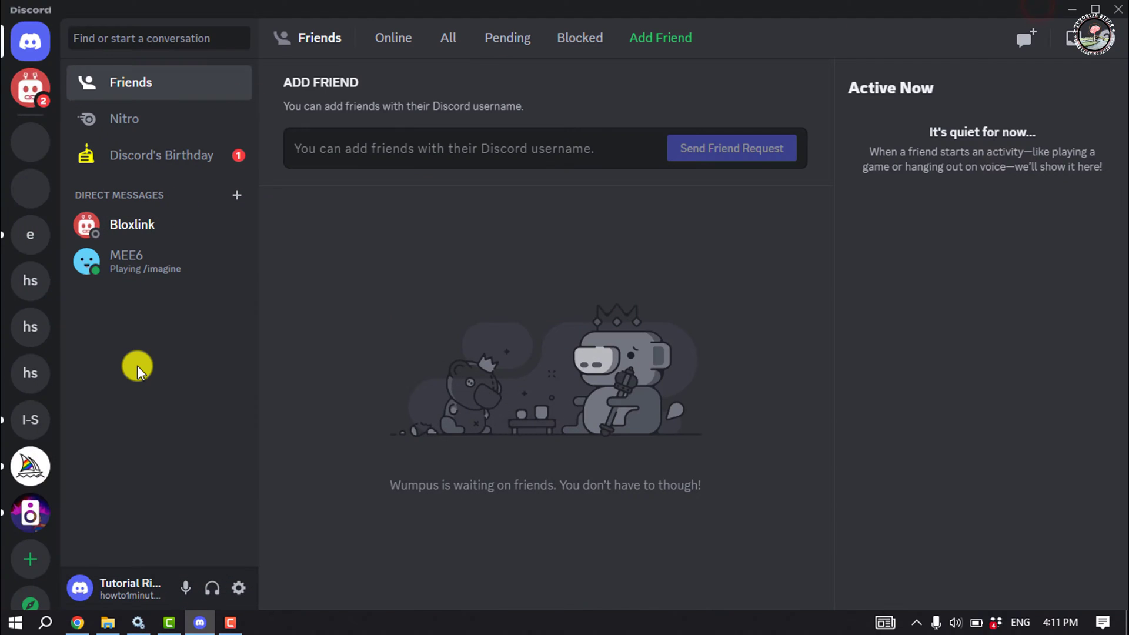
# - Open the plugins folder from User Settings > BetterDiscord > Plugins
pyautogui.click(241, 588)
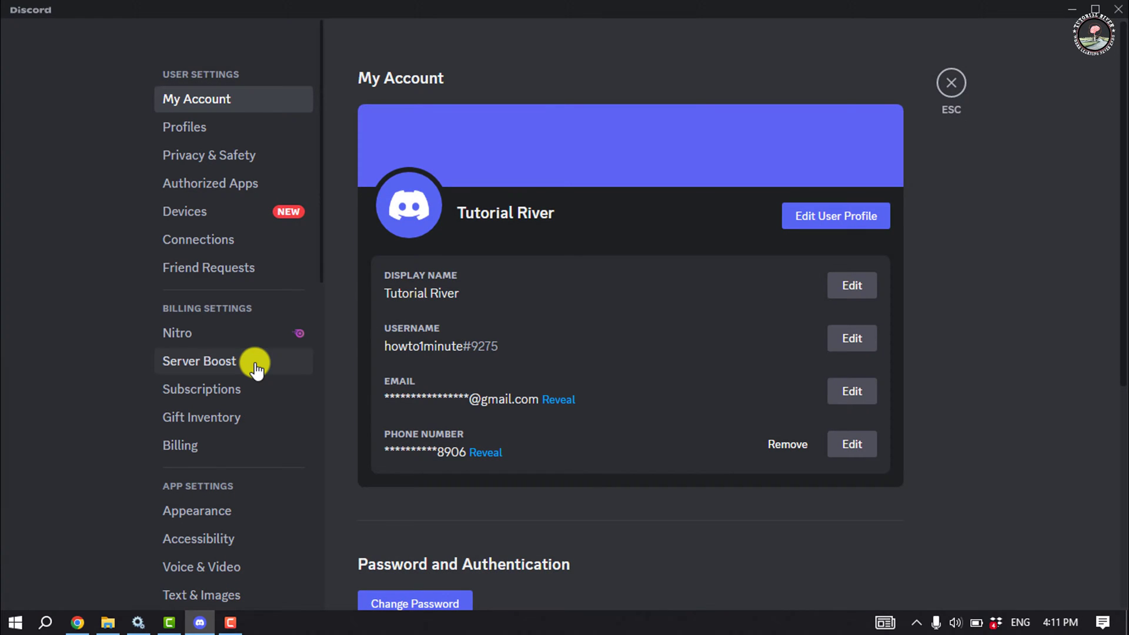
pyautogui.scroll(-1, 211, 424)
pyautogui.scroll(-7, 201, 490)
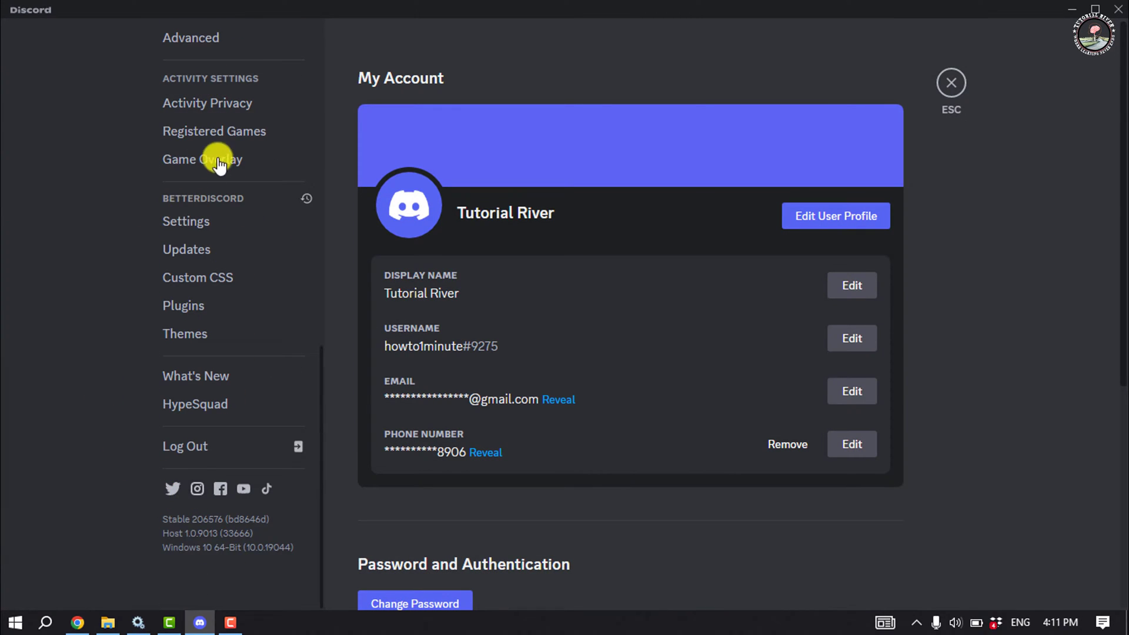
pyautogui.click(200, 313)
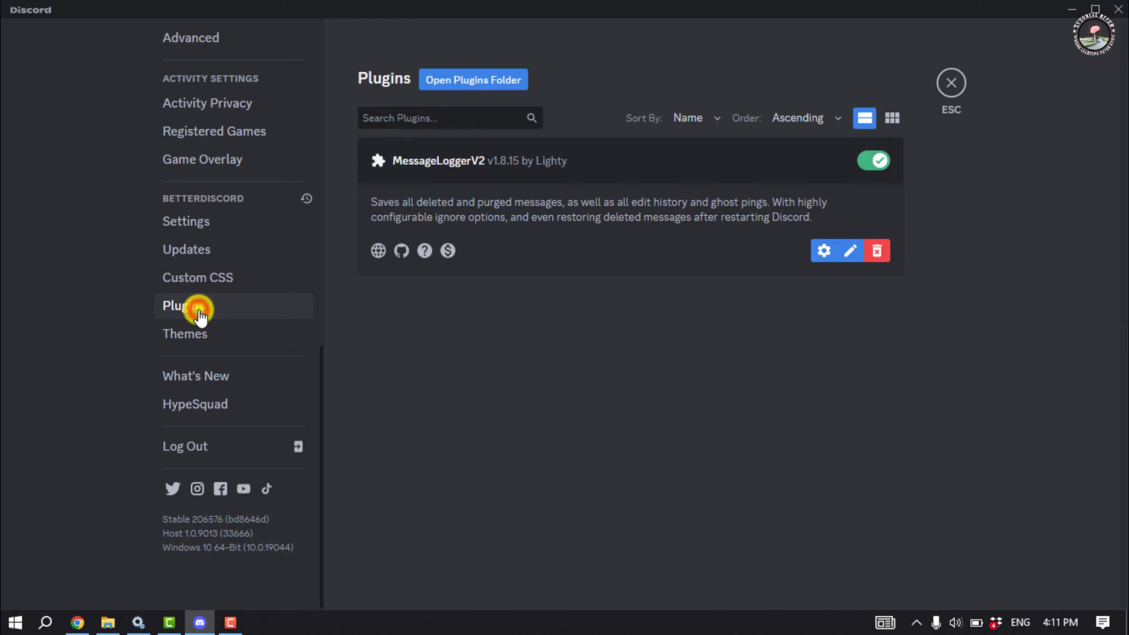
pyautogui.click(469, 84)
# - Paste ShowHiddenChannels.plugin.js from Downloads into the BetterDiscord plugins folder, then minimize Explorer
pyautogui.click(886, 262)
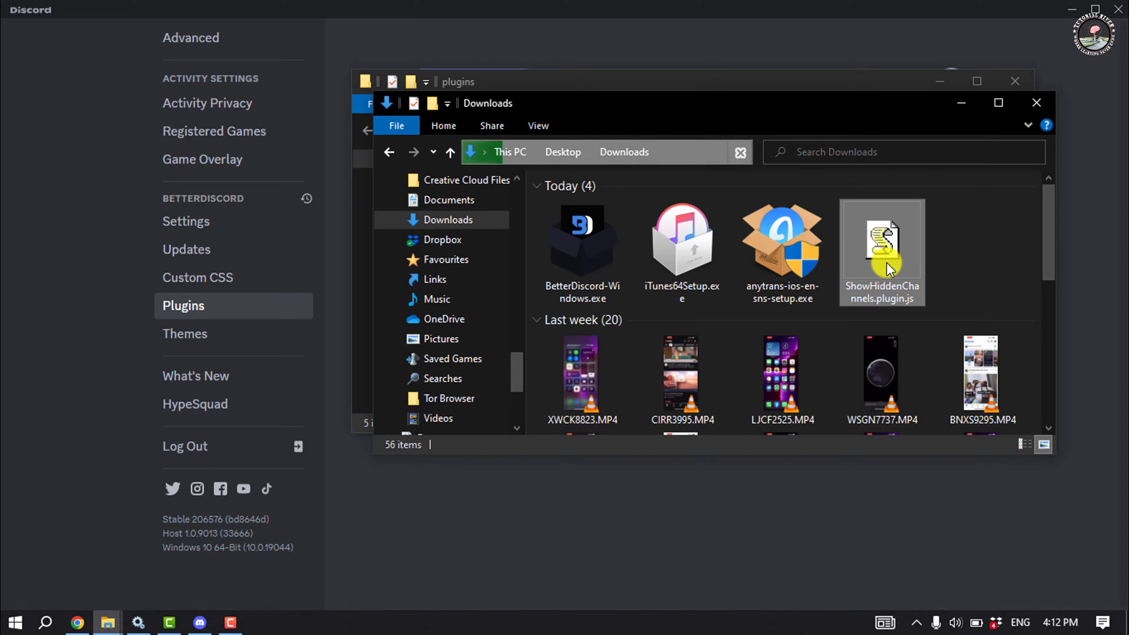
pyautogui.click(956, 104)
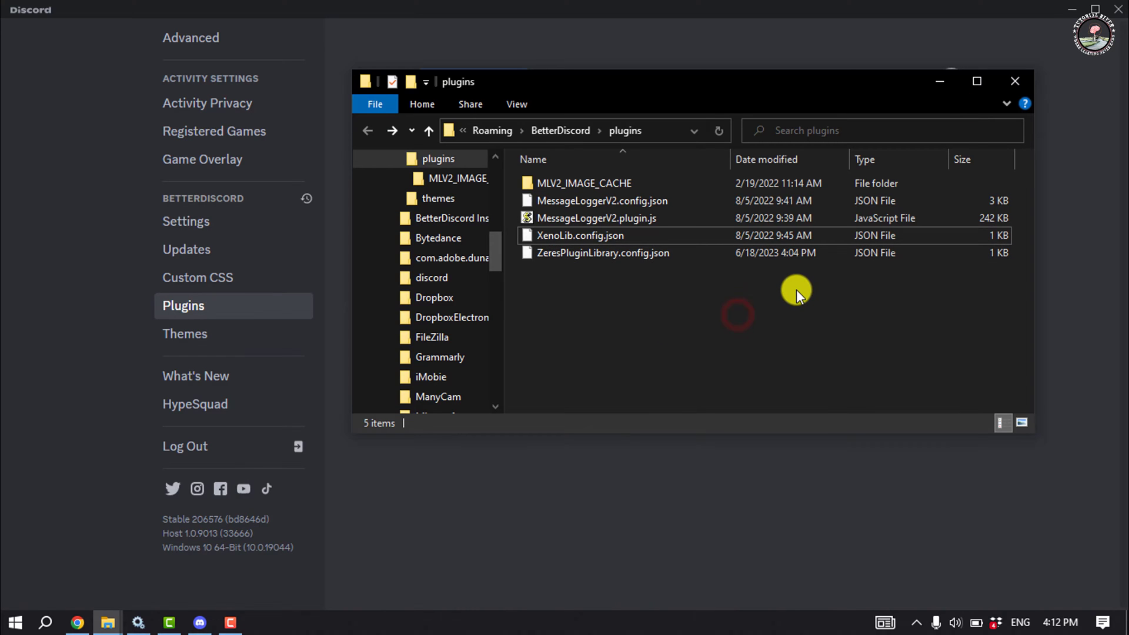
pyautogui.hotkey('ctrl', 'v')
pyautogui.click(715, 333)
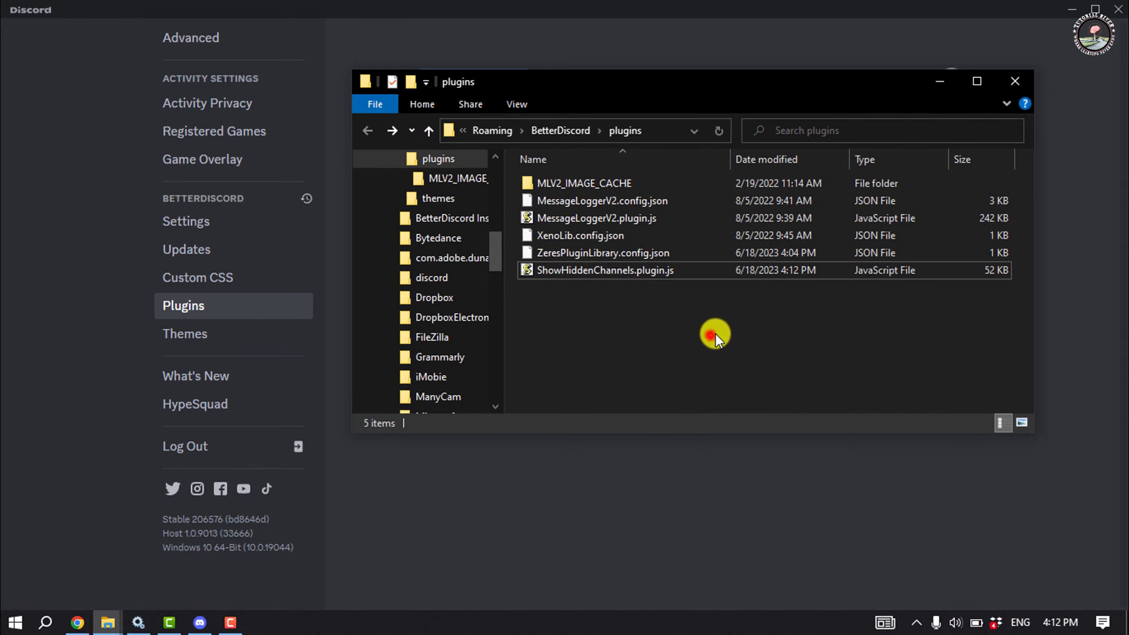
pyautogui.click(937, 81)
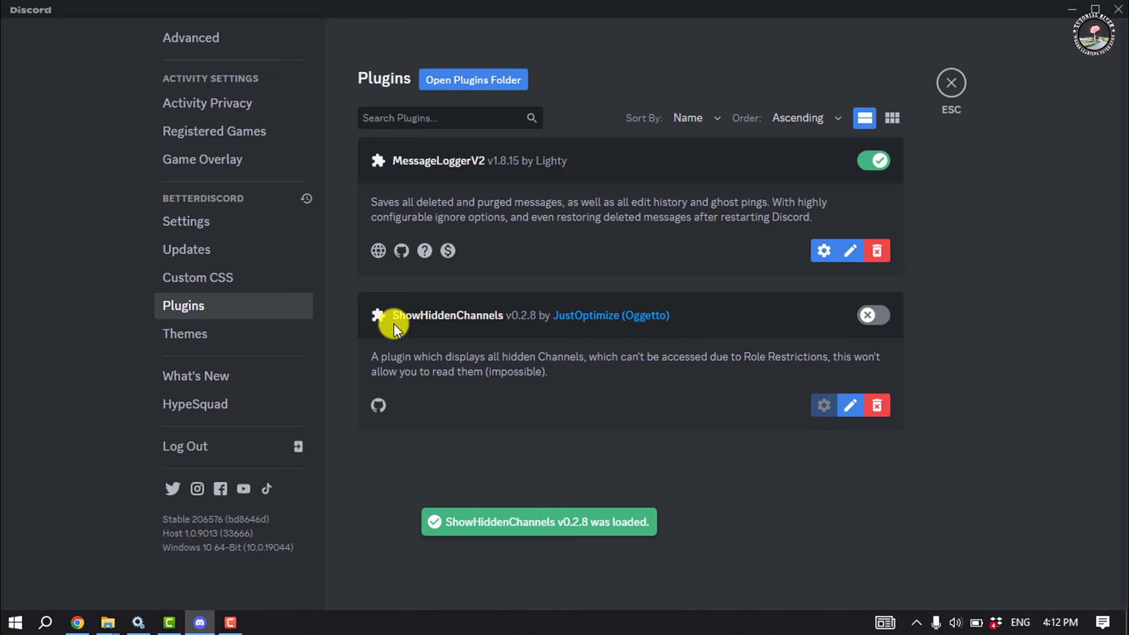
# - Switch on the ShowHiddenChannels v0.2.8 toggle on the Plugins page
pyautogui.click(872, 321)
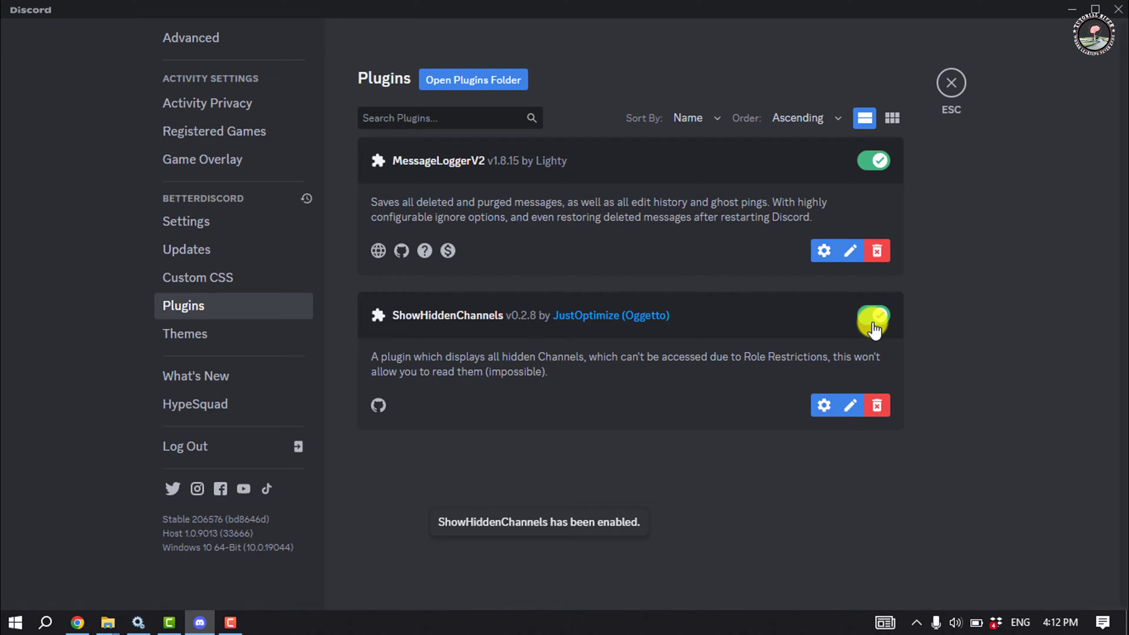
# - Close settings and browse the Midjourney and Lofi Radio channel lists for locked channels
pyautogui.click(947, 81)
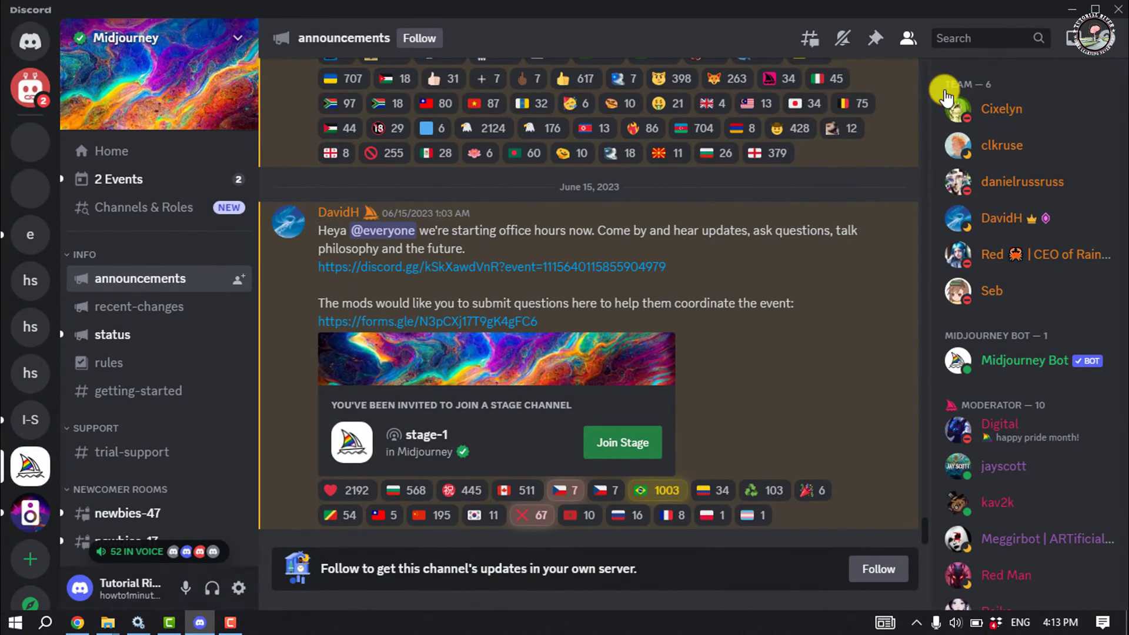
pyautogui.scroll(-1, 177, 259)
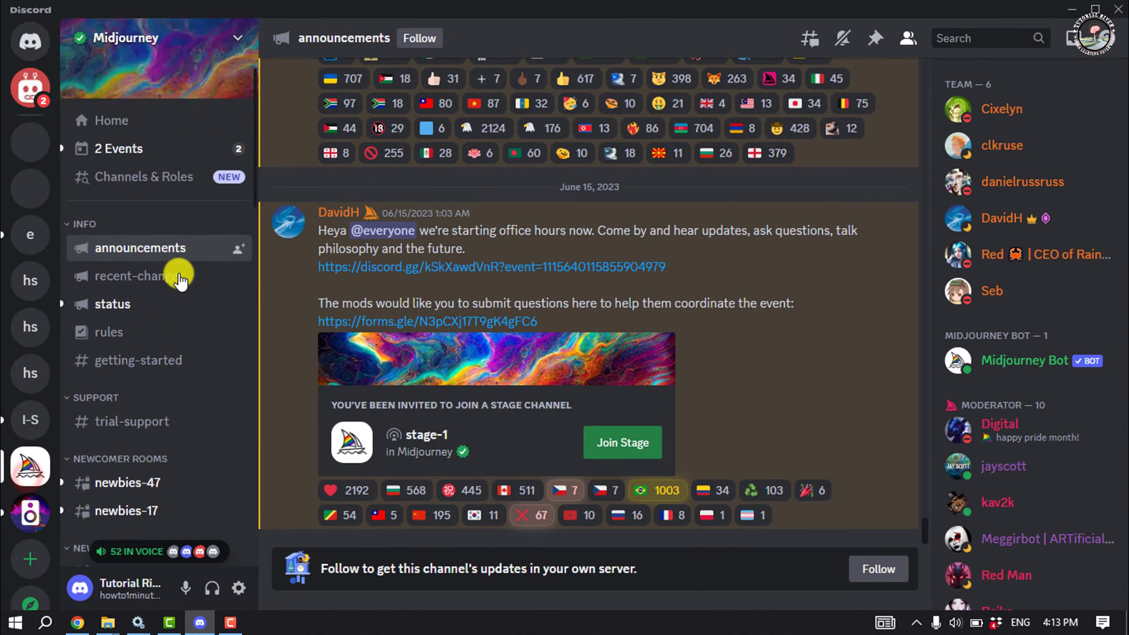
pyautogui.scroll(-5, 176, 264)
pyautogui.scroll(-5, 179, 279)
pyautogui.scroll(-3, 176, 277)
pyautogui.scroll(-2, 172, 333)
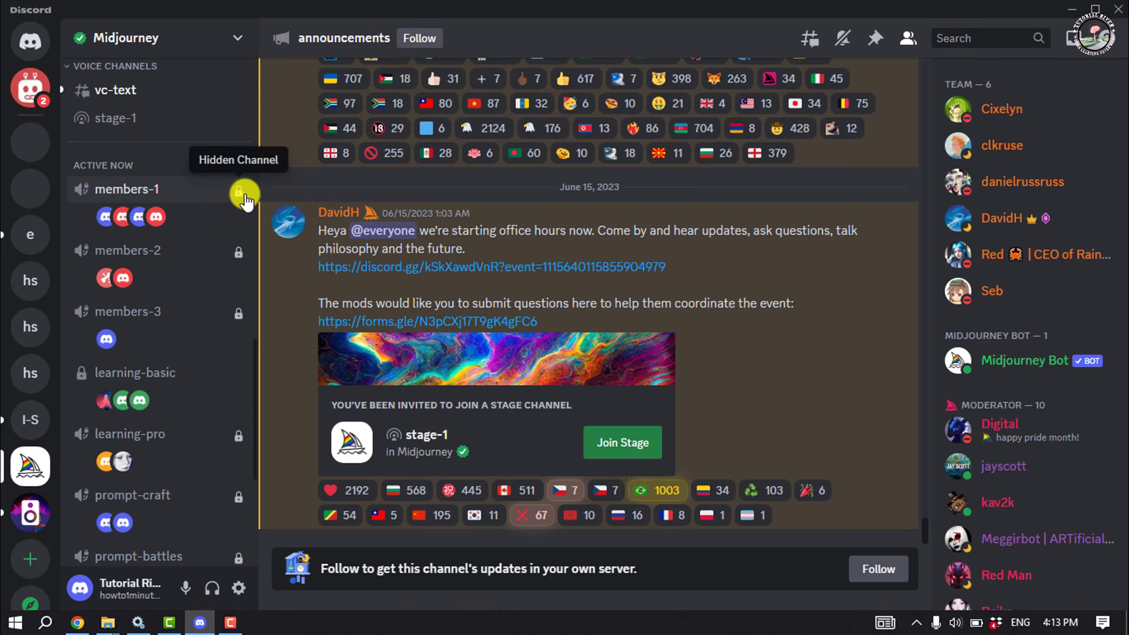
pyautogui.scroll(-2, 205, 328)
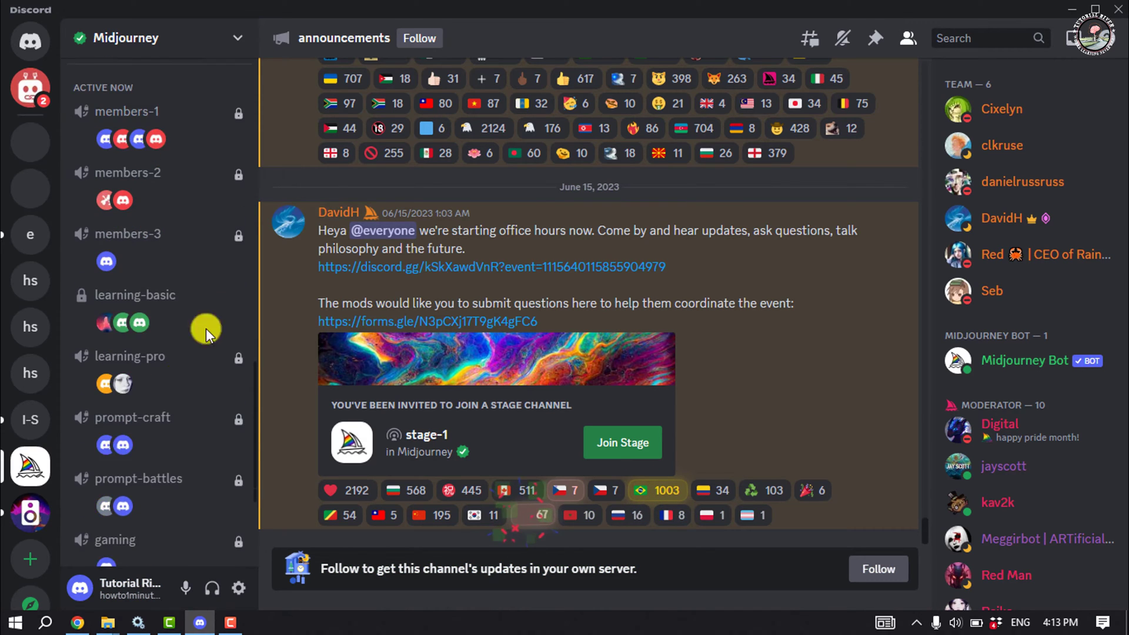
pyautogui.scroll(-5, 177, 309)
pyautogui.click(33, 511)
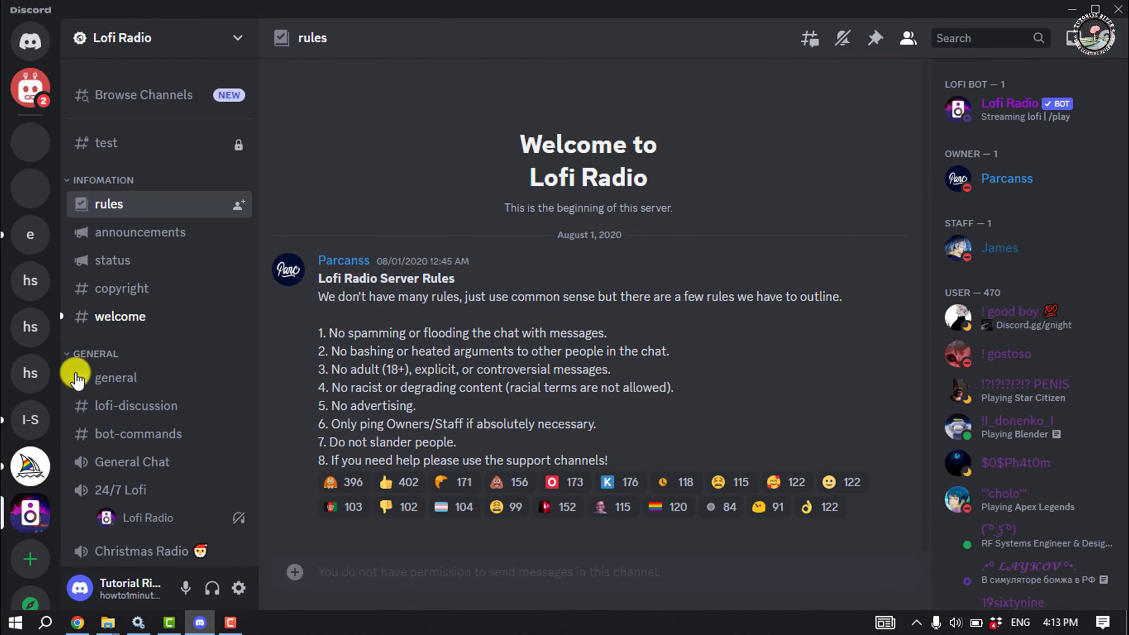
pyautogui.scroll(-3, 161, 275)
pyautogui.scroll(3, 161, 275)
pyautogui.scroll(-2, 166, 278)
pyautogui.scroll(-3, 172, 309)
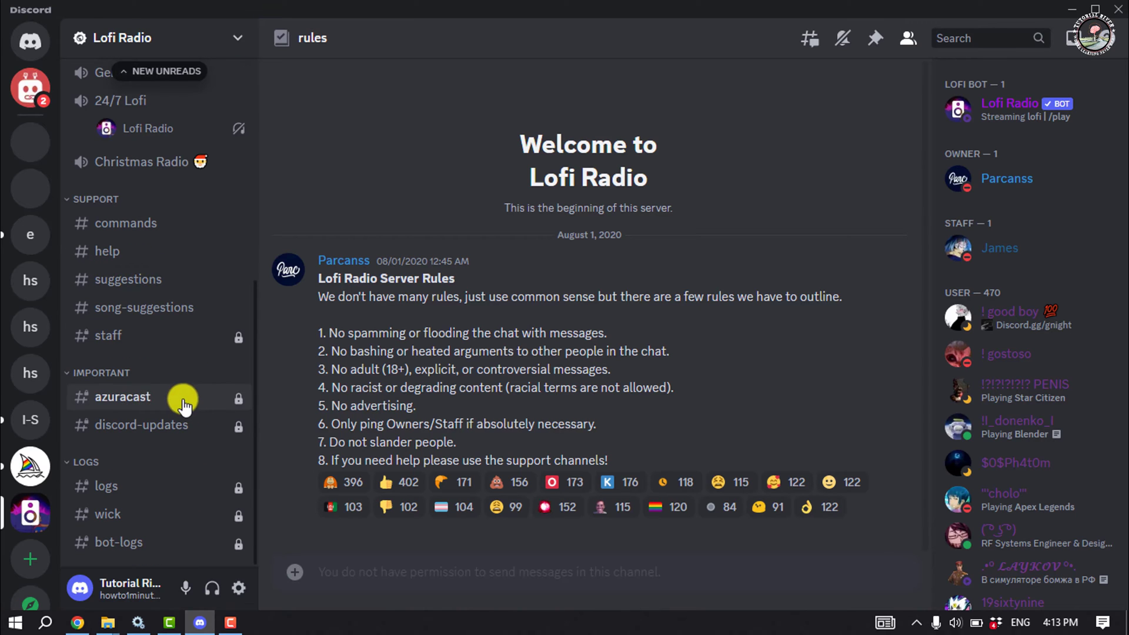
# - View the locked discord-updates channel, then switch off ShowHiddenChannels in BetterDiscord Plugins
pyautogui.click(209, 424)
pyautogui.click(232, 587)
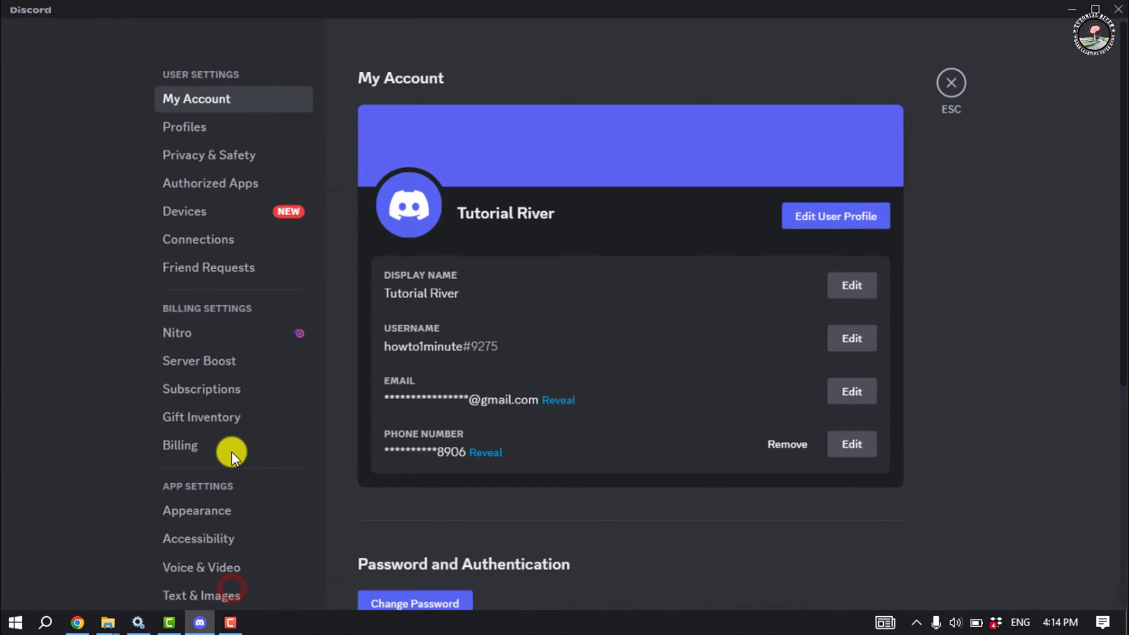
pyautogui.scroll(-8, 226, 477)
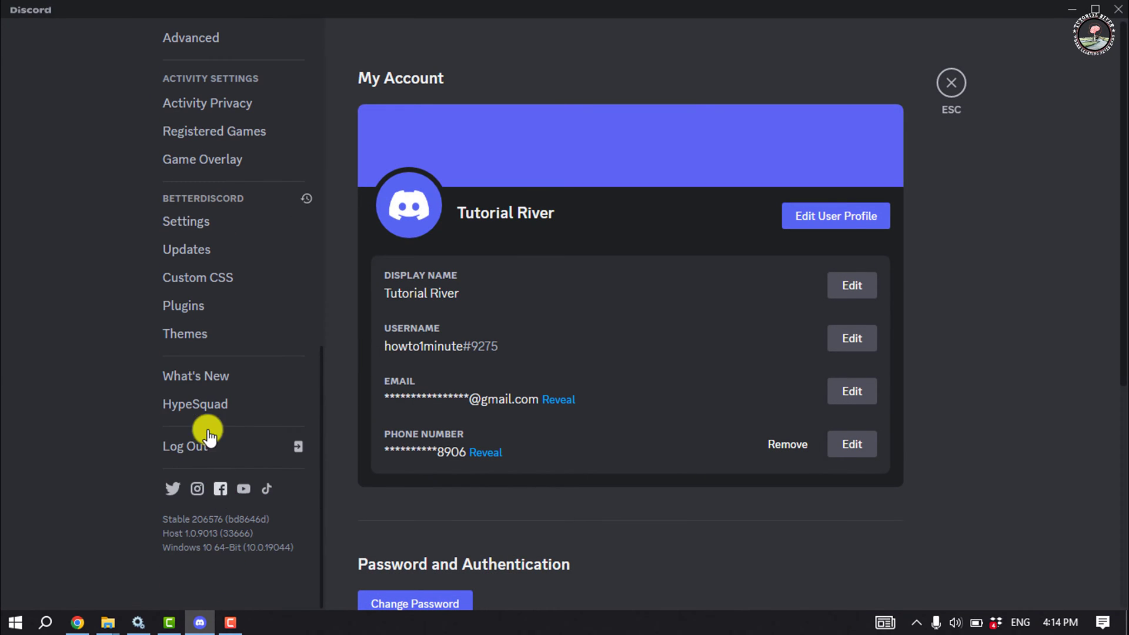
pyautogui.click(194, 307)
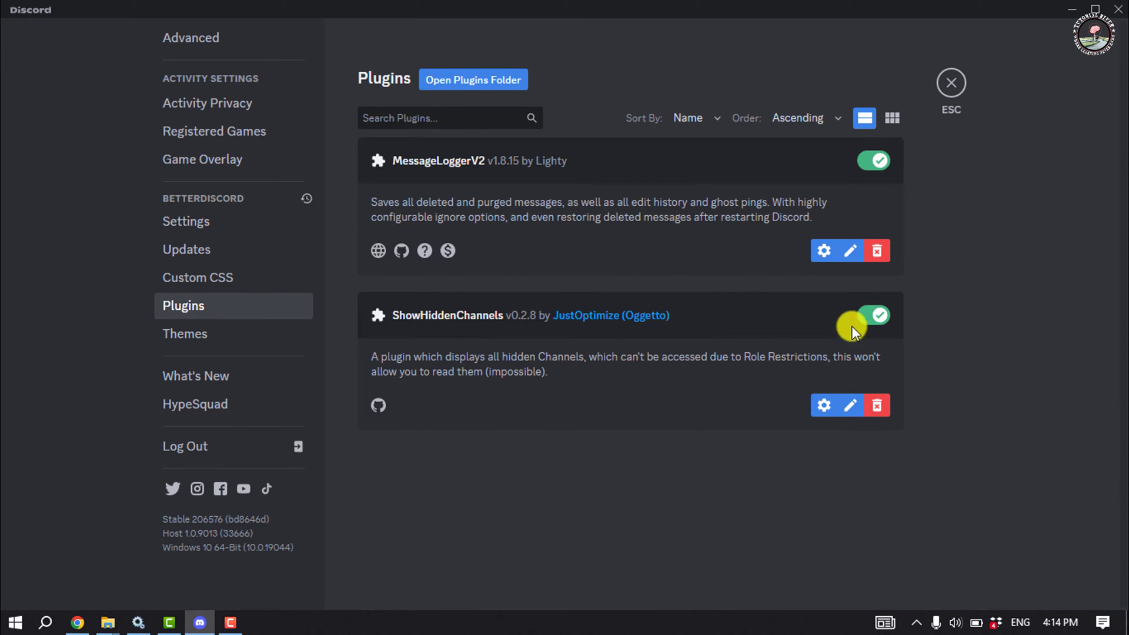
pyautogui.click(885, 319)
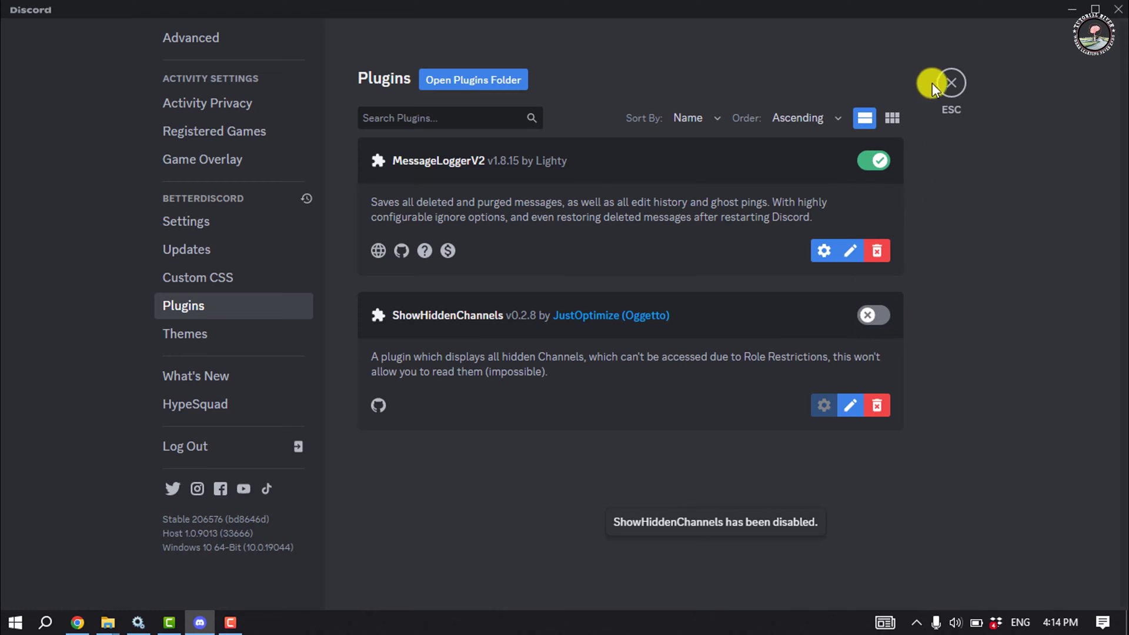
pyautogui.click(949, 87)
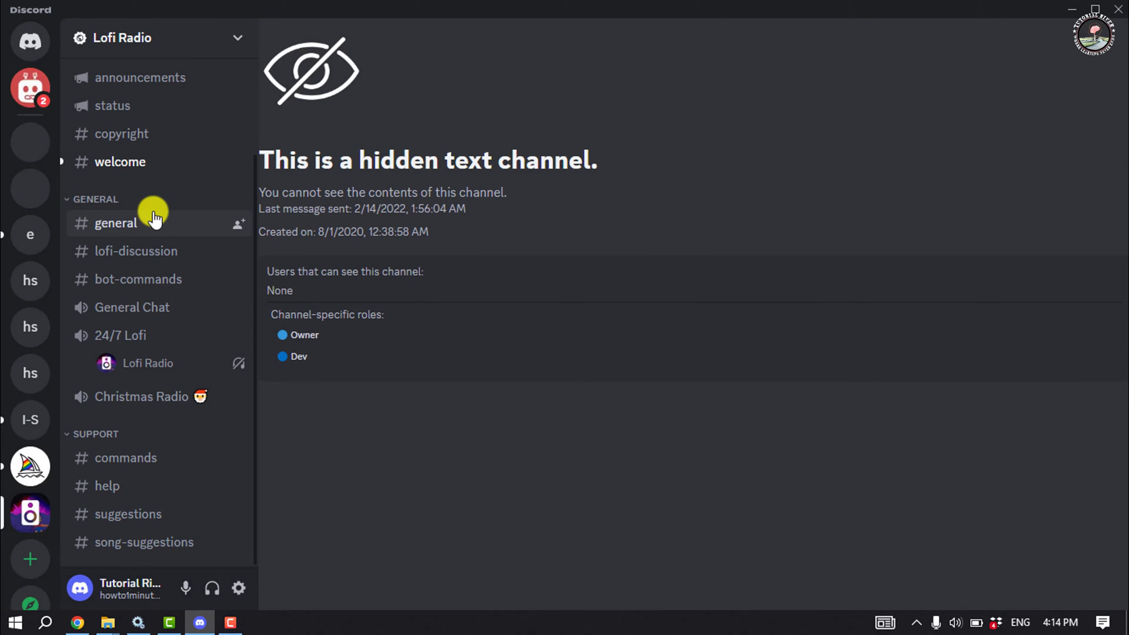
pyautogui.scroll(1, 151, 218)
pyautogui.scroll(2, 143, 491)
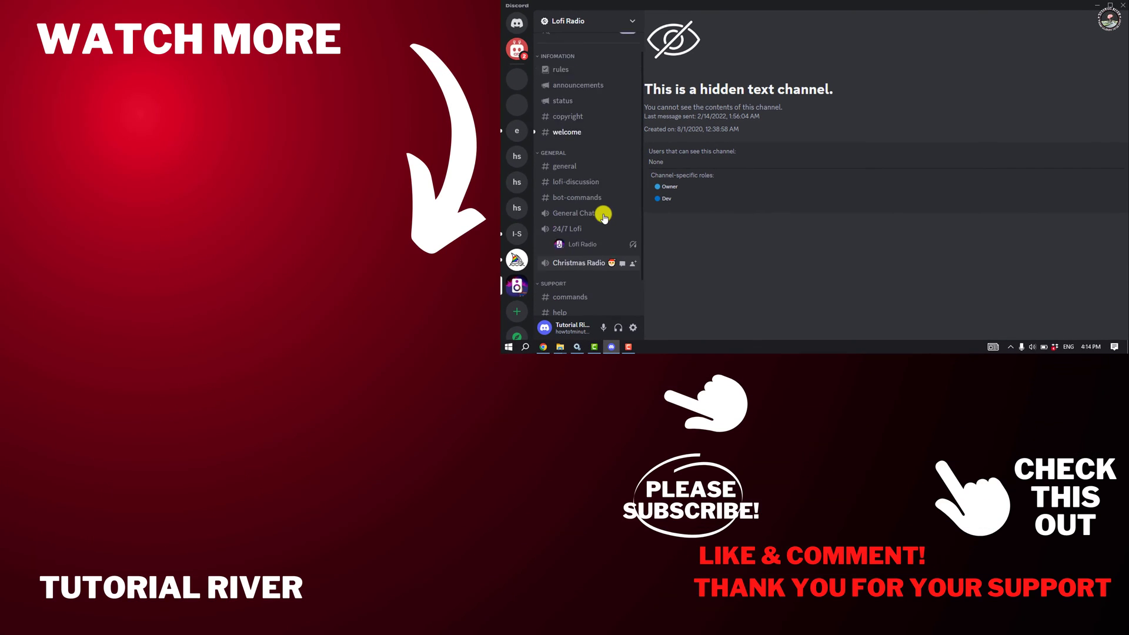
pyautogui.scroll(-2, 603, 214)
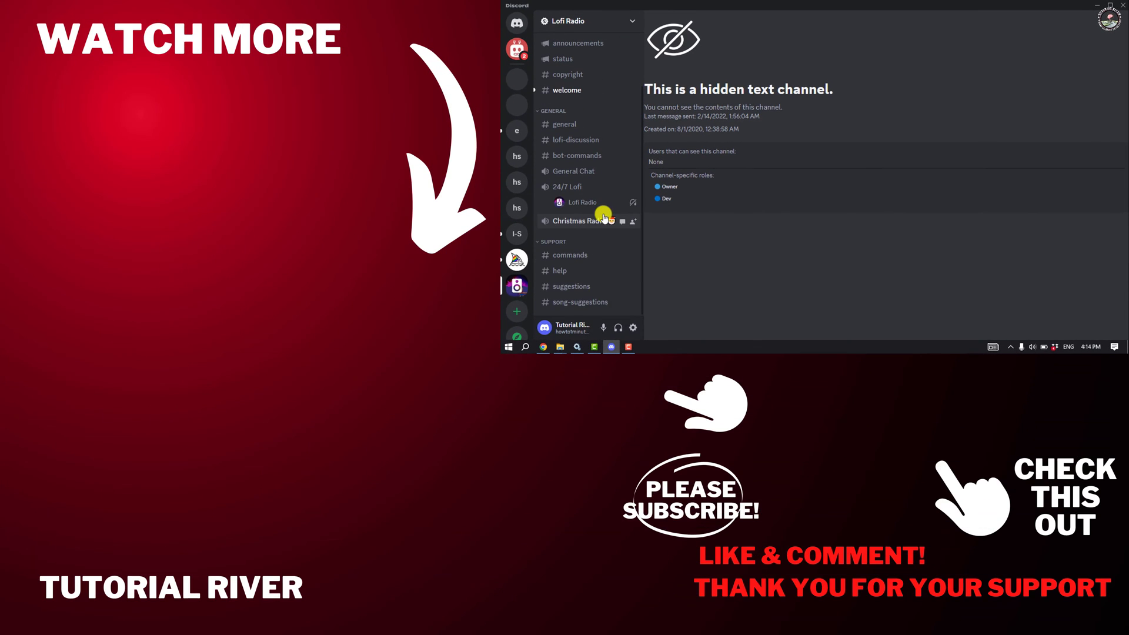
pyautogui.scroll(1, 603, 215)
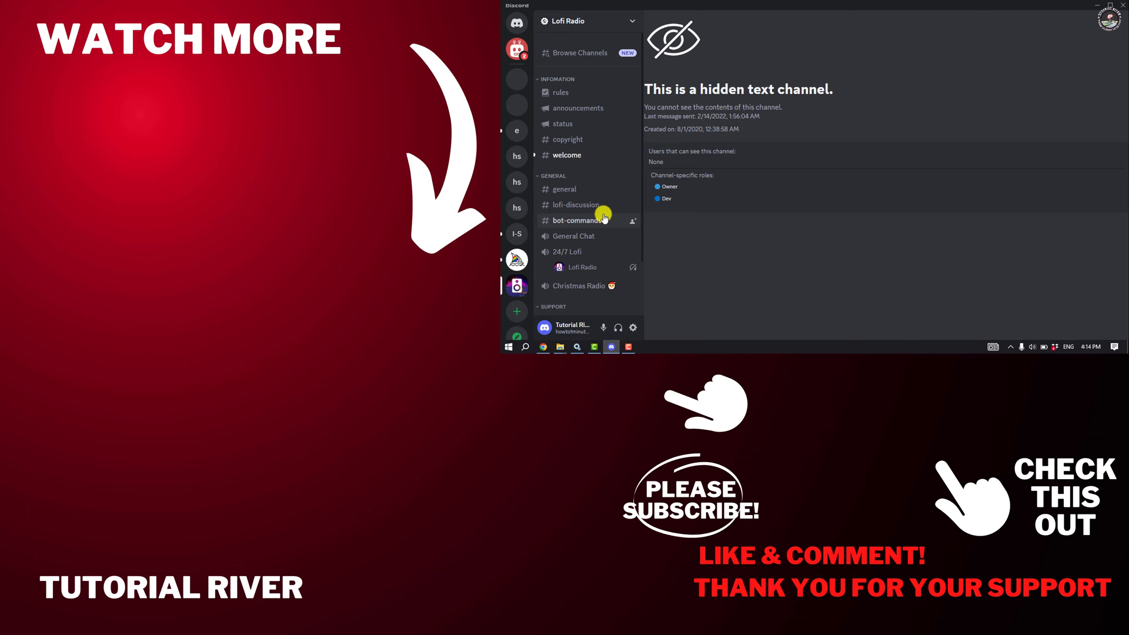